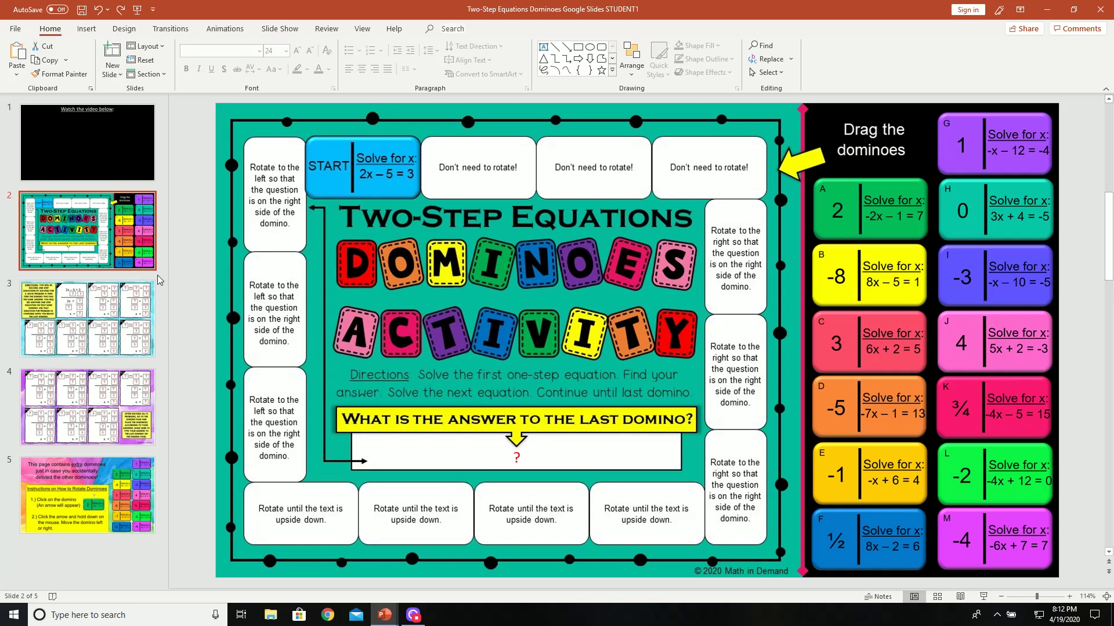
On the worksheet slide, enter +5 in both blanks under 2x − 5 = 3.
left_click(105, 307)
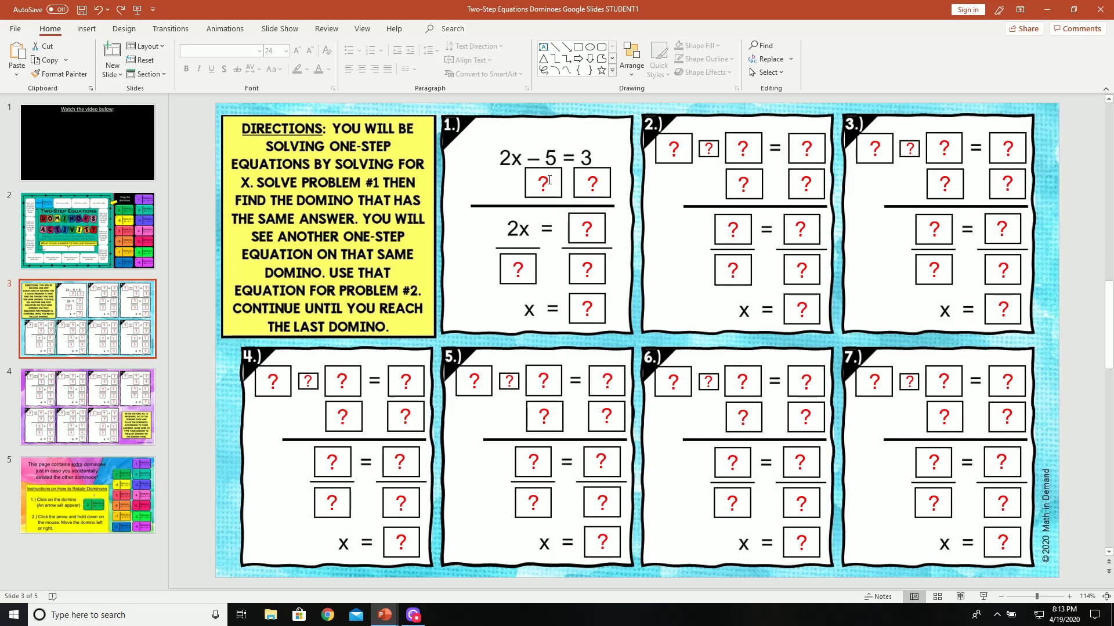
double_click(549, 180)
type("+5")
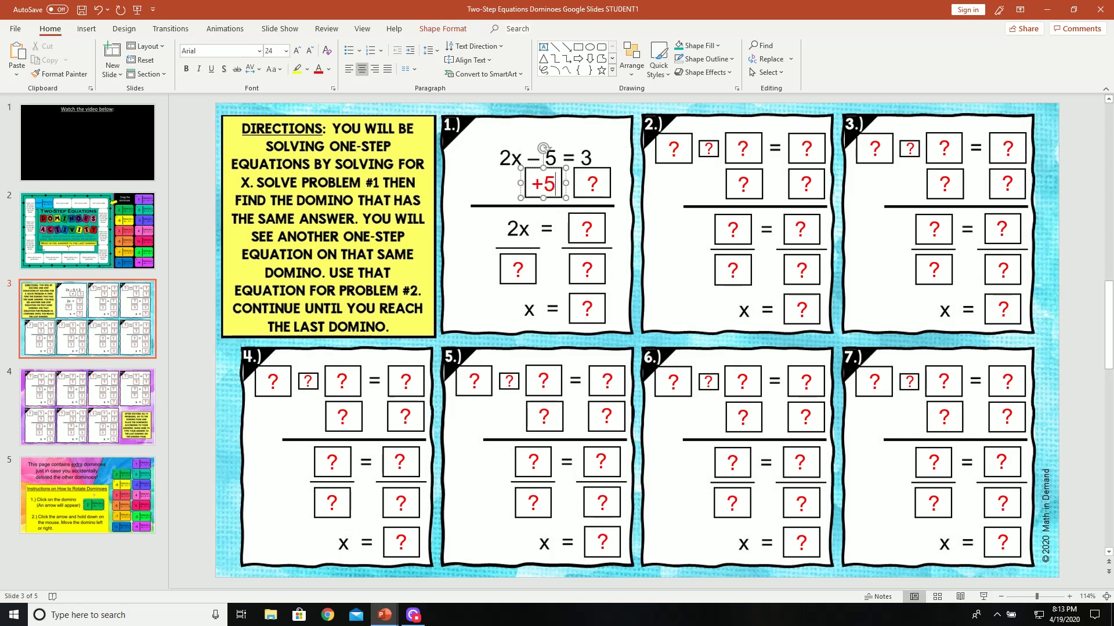
double_click(576, 185)
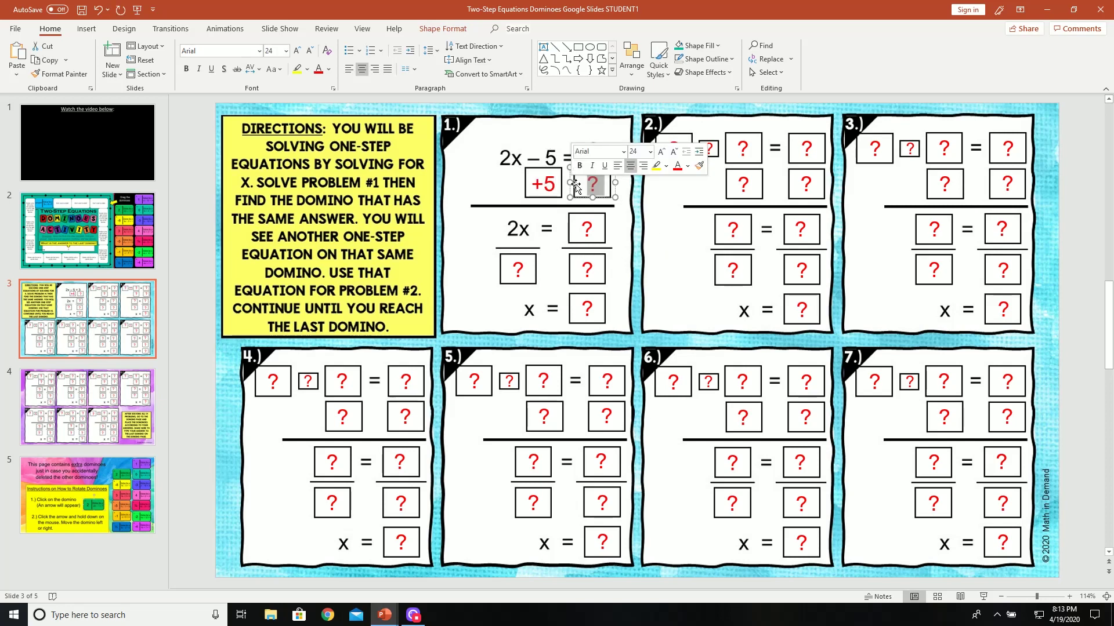
type("+5")
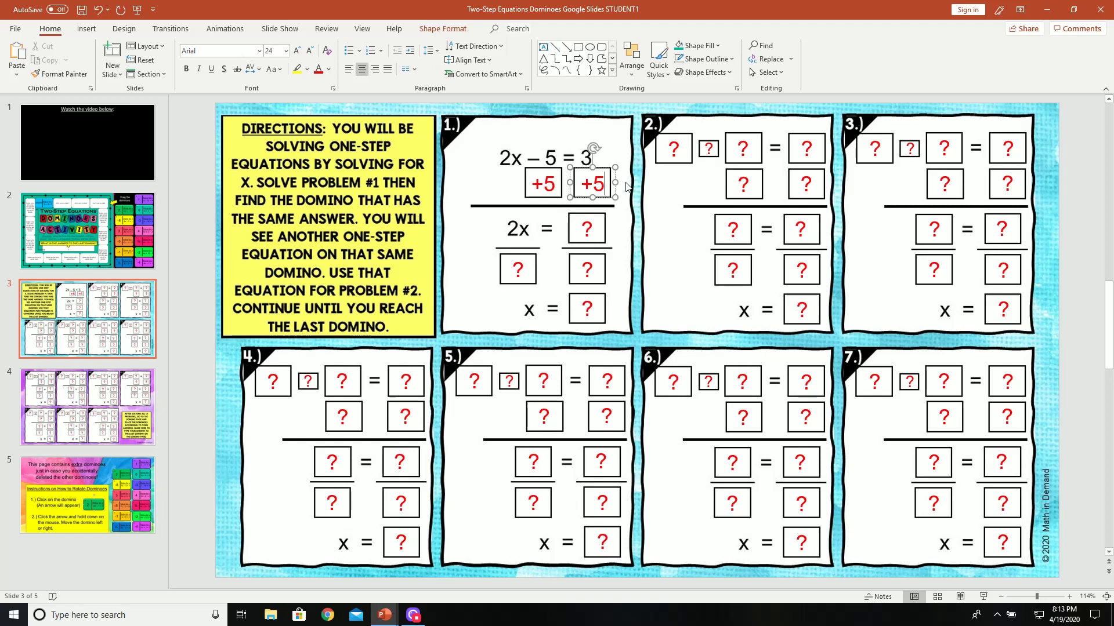
left_click(626, 187)
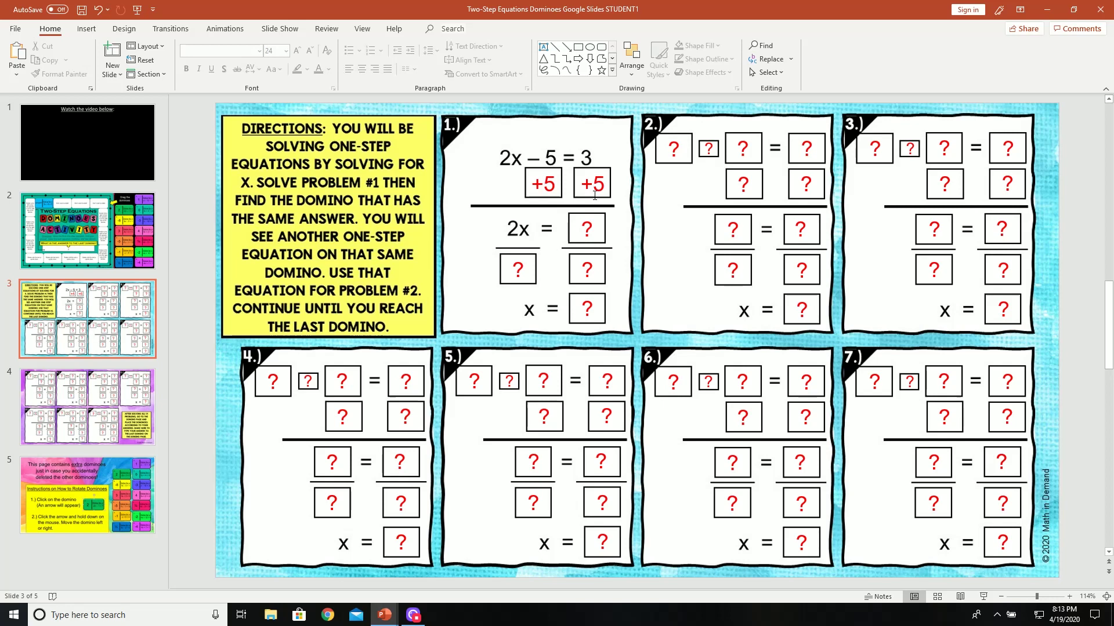
Fill problem 1's remaining boxes: 8 after 2x =, divisors 2 and 2, answer 4.
double_click(592, 226)
type("8")
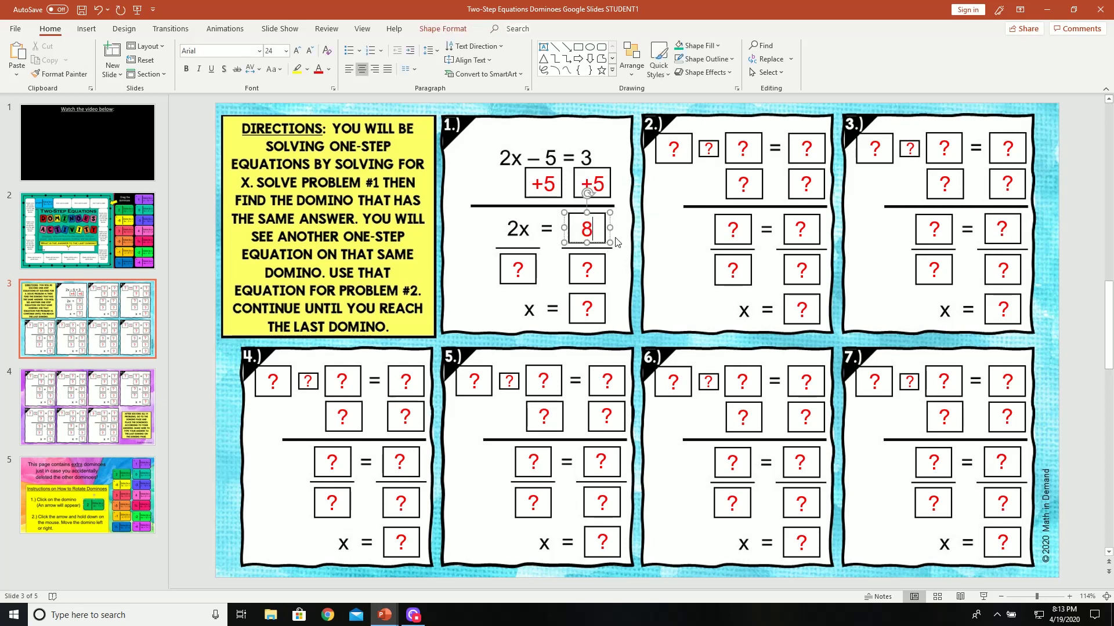
left_click(1057, 243)
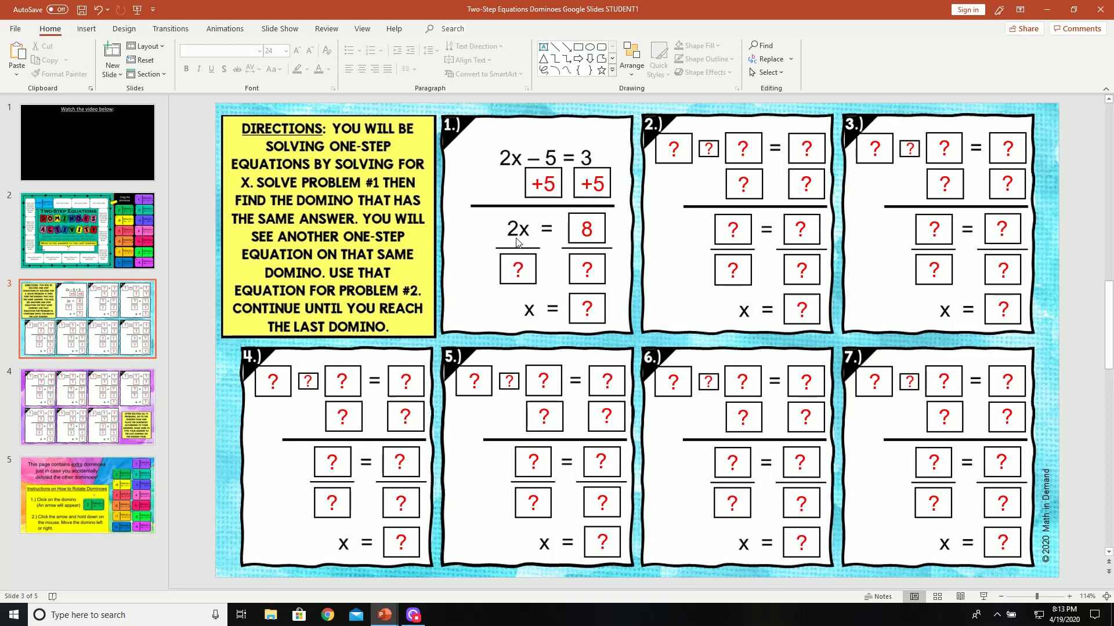
double_click(518, 269)
type("2")
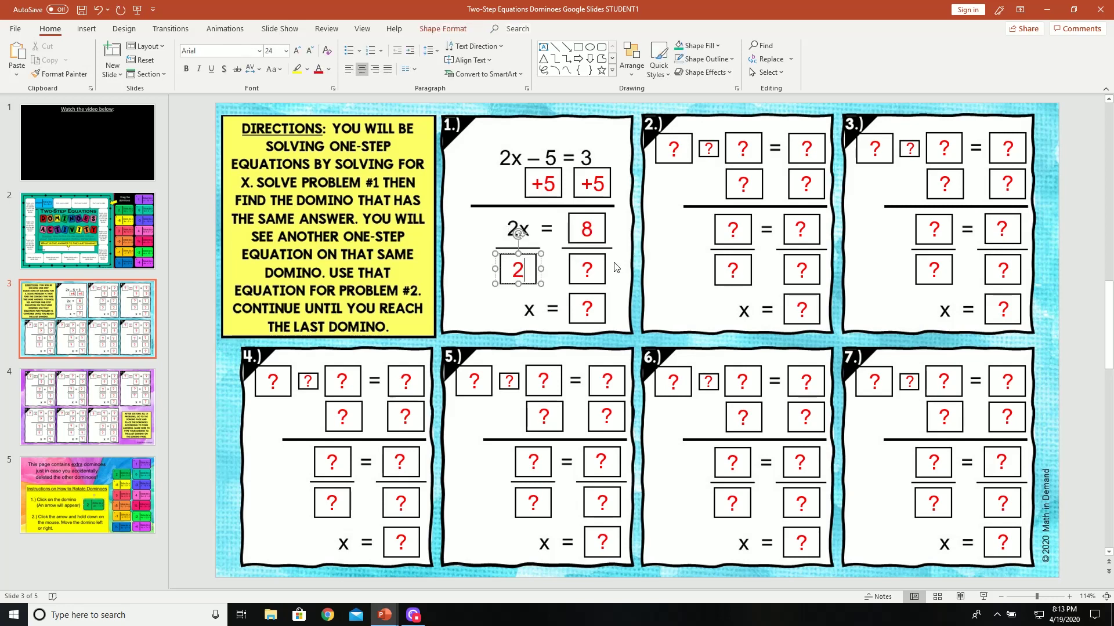
double_click(591, 264)
type("2")
left_click(527, 299)
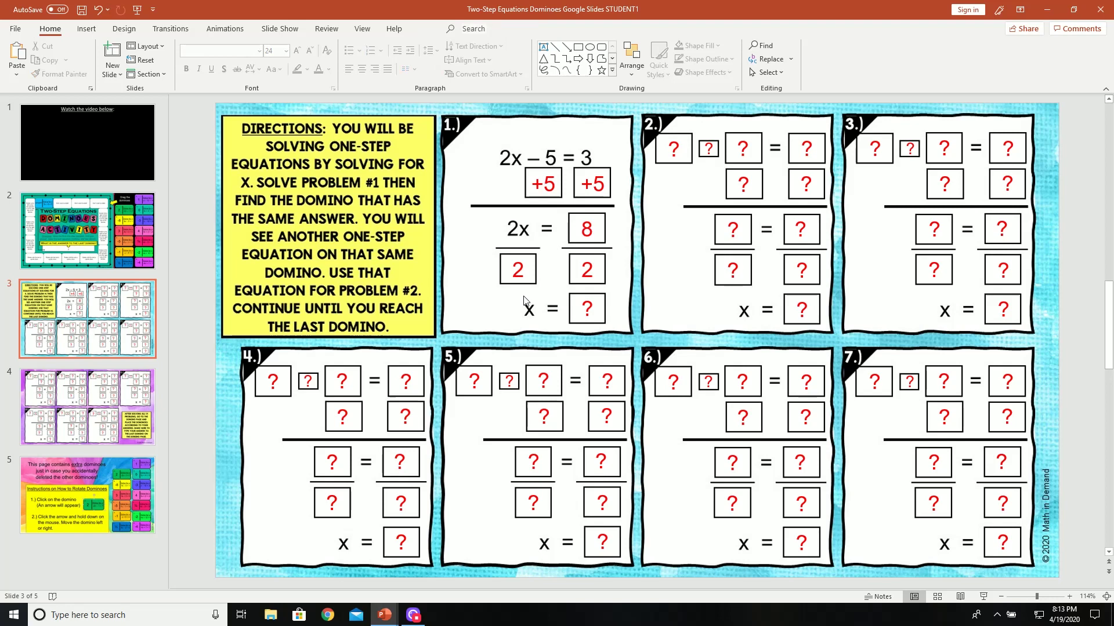
double_click(593, 308)
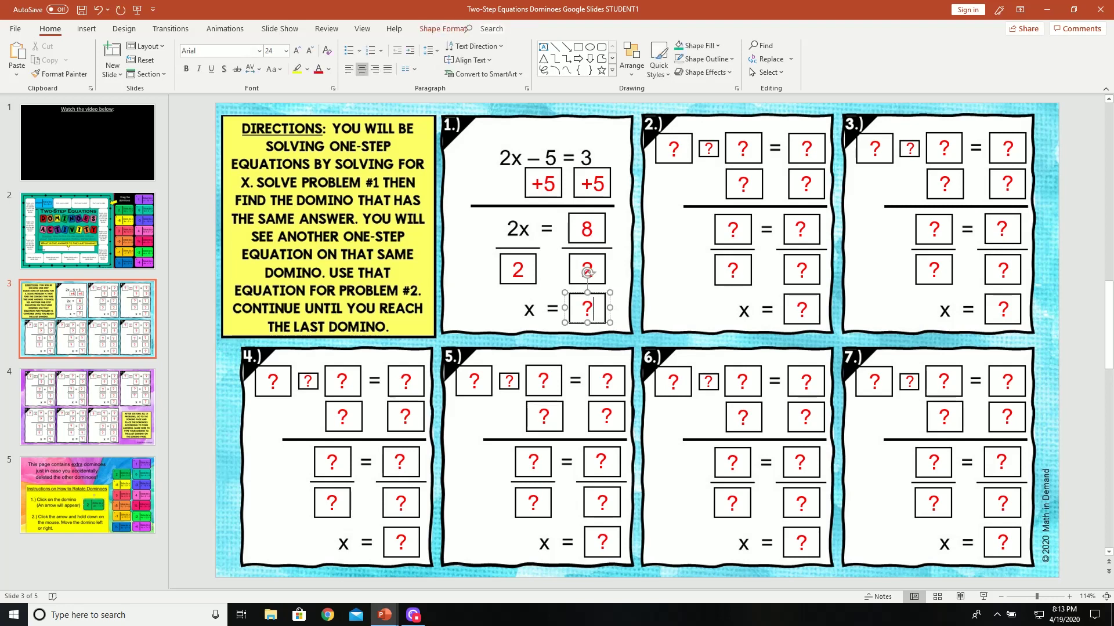
type("4")
left_click(560, 315)
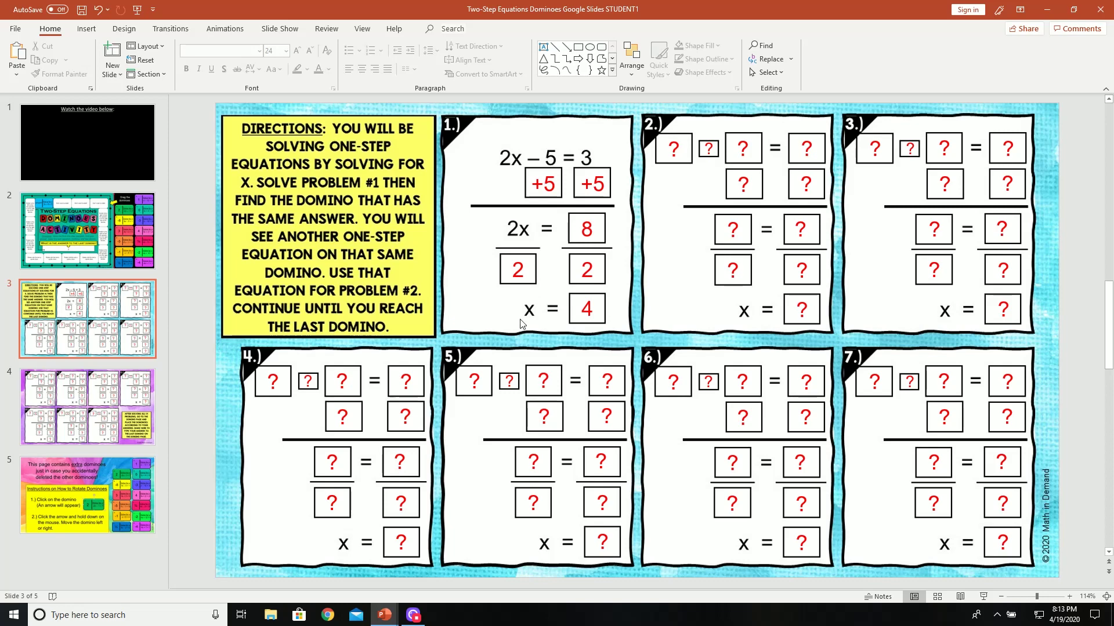
Drag domino J (answer 4) into the slot after START on slide 2.
left_click(140, 251)
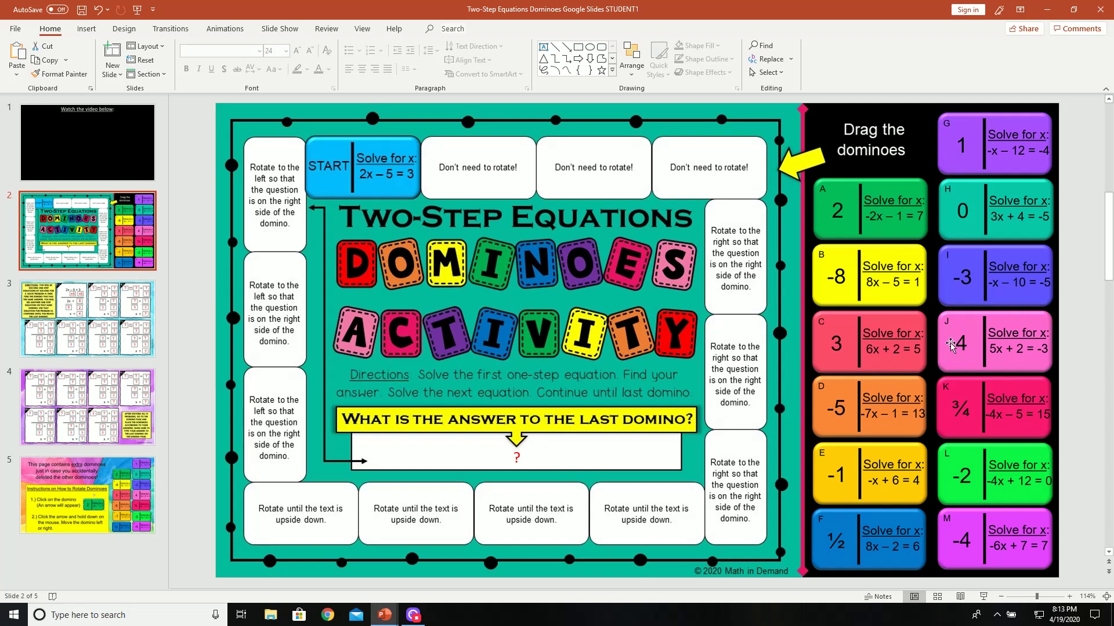
left_click(998, 359)
left_click_drag(997, 359, 493, 197)
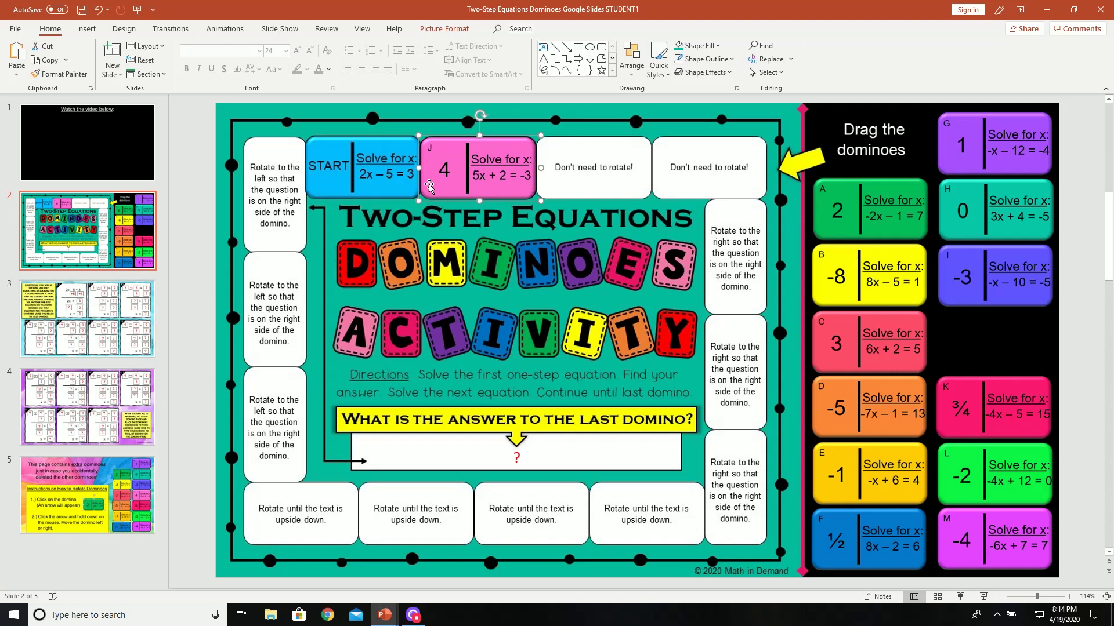
Enter 5x + 2 as the left side of problem 2's equation.
left_click(112, 321)
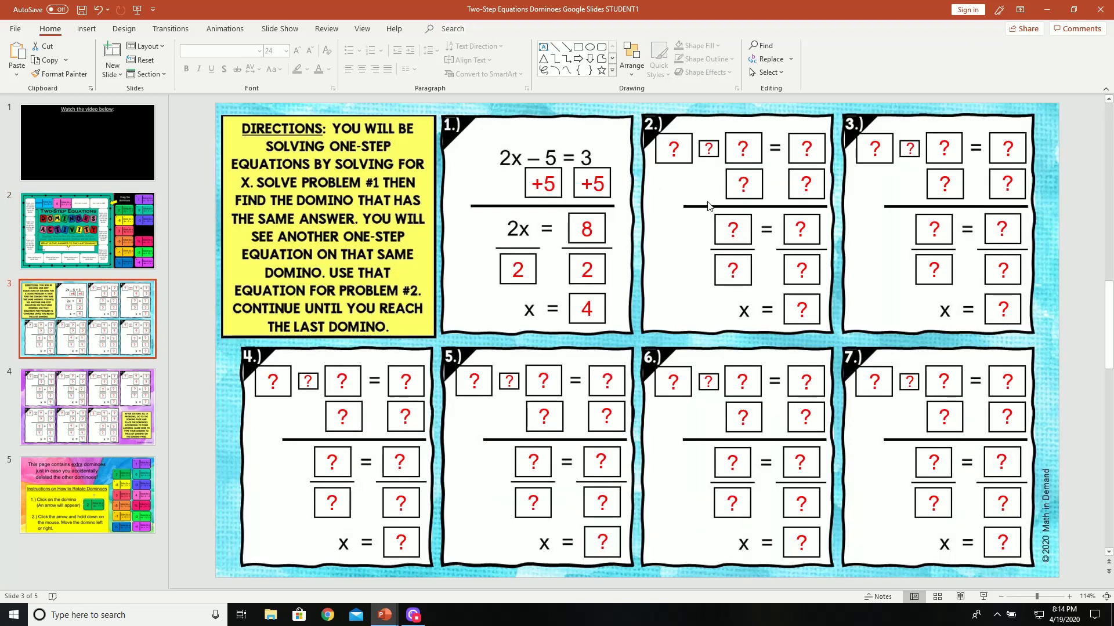
double_click(674, 151)
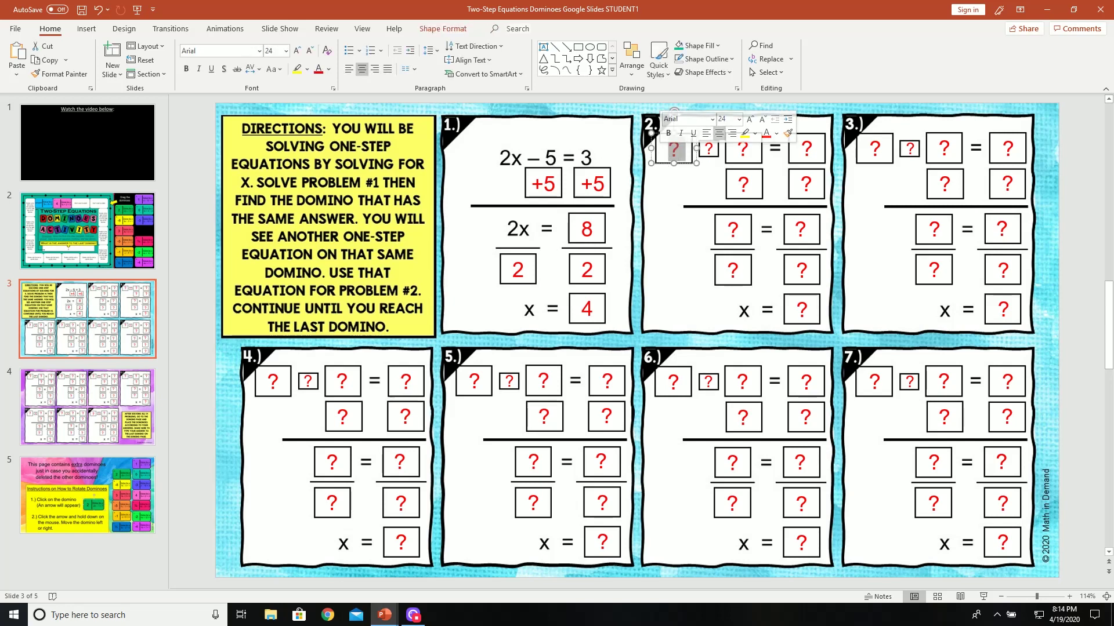
type("5x")
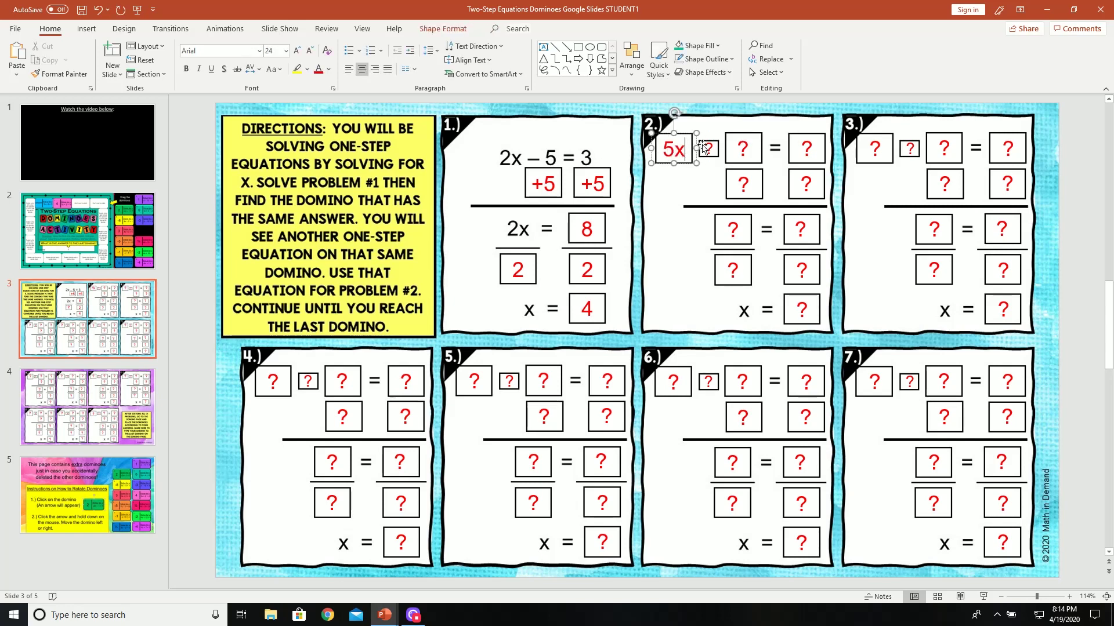
double_click(710, 148)
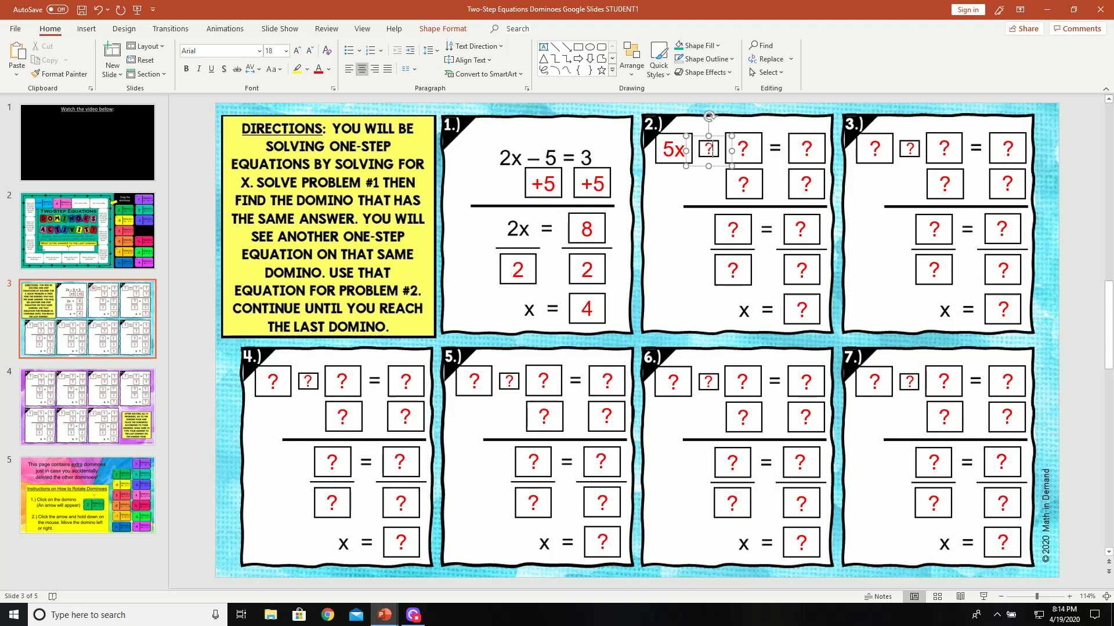
type("+")
double_click(743, 148)
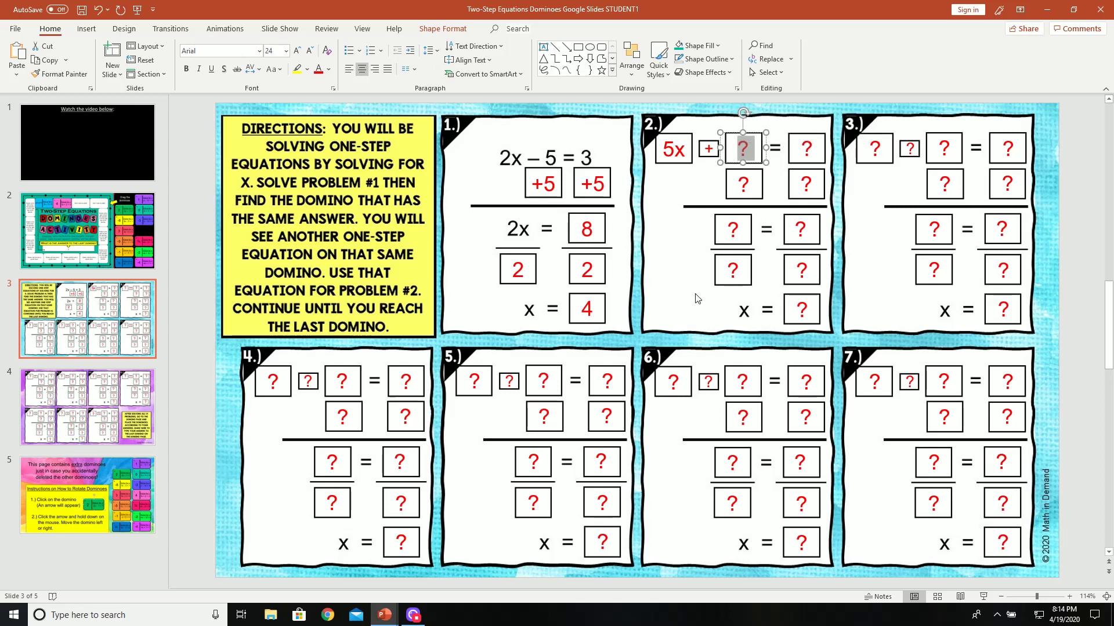
type("2")
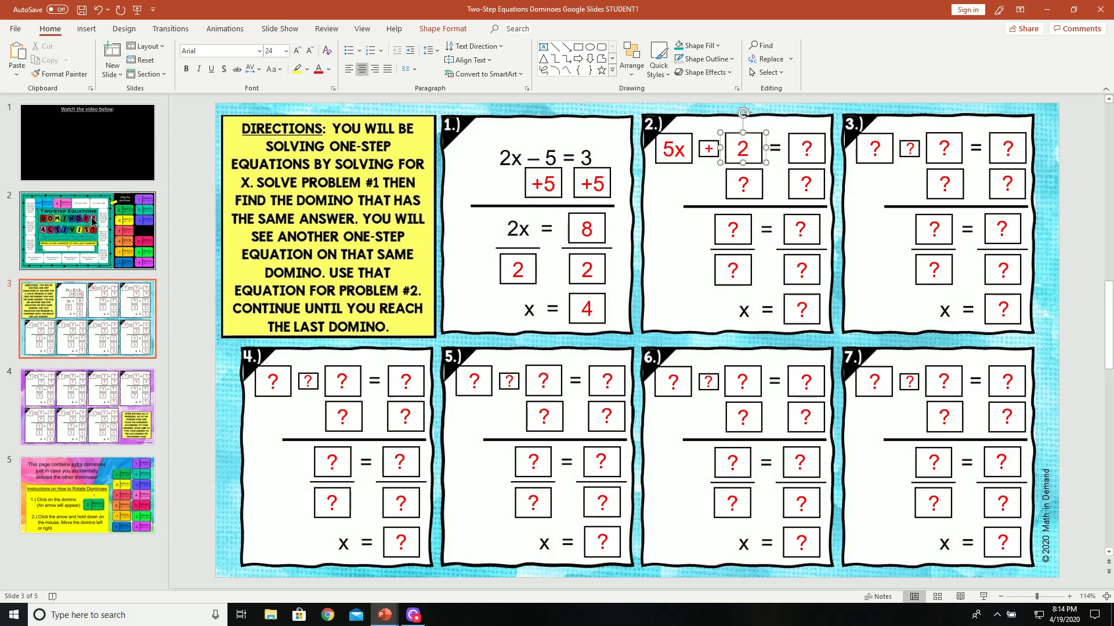
Check domino J's equation on the board, then enter -3 as problem 2's right side.
left_click(93, 221)
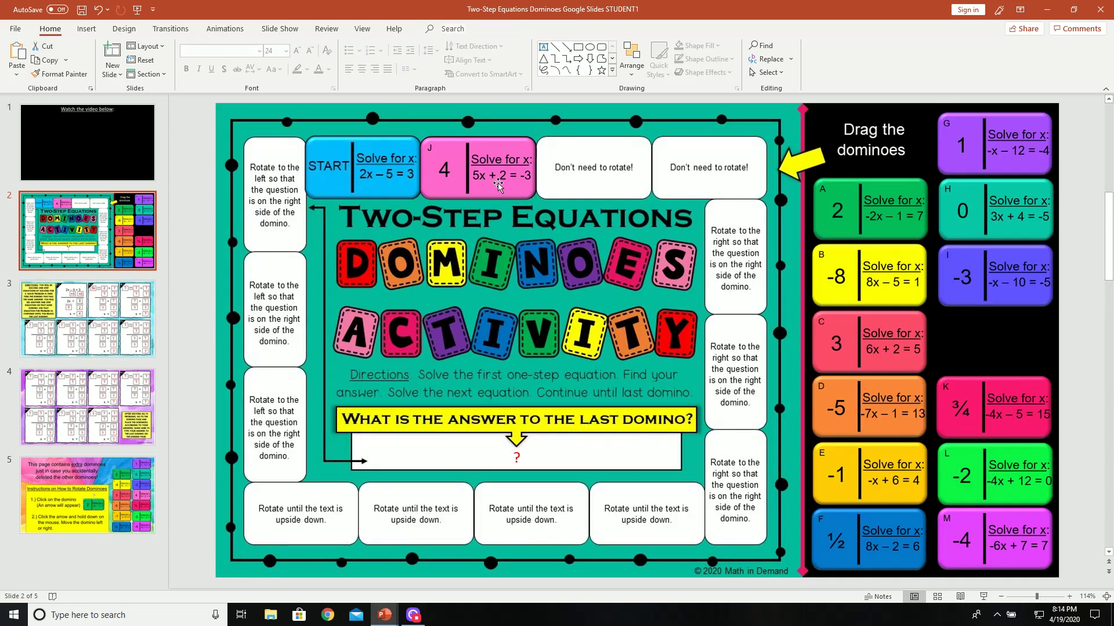
left_click(106, 323)
double_click(811, 148)
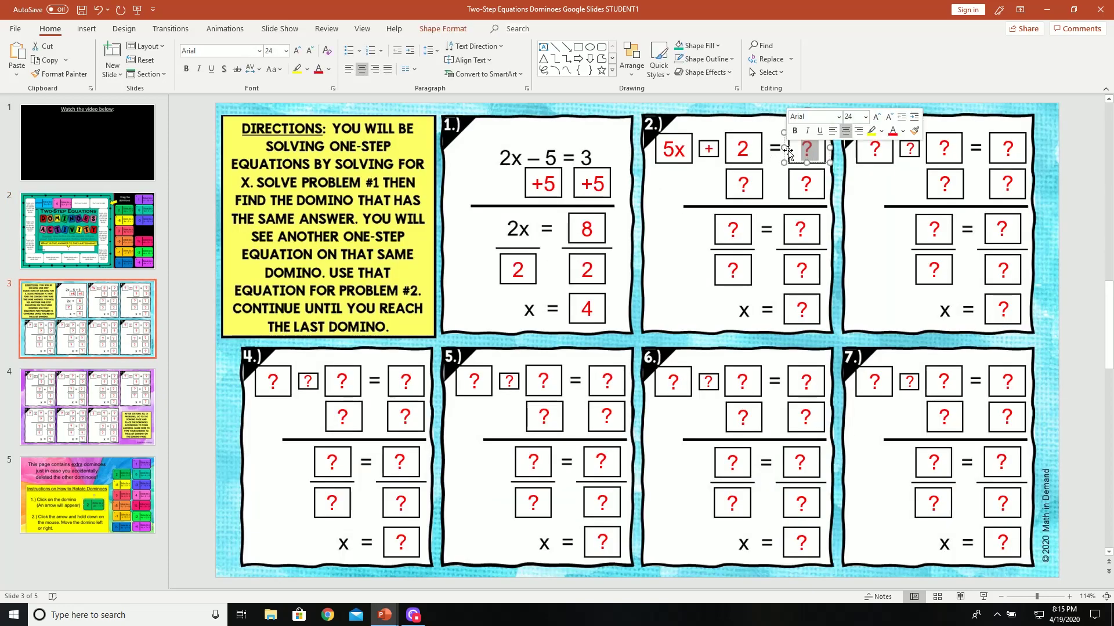
type("-3")
left_click(1066, 179)
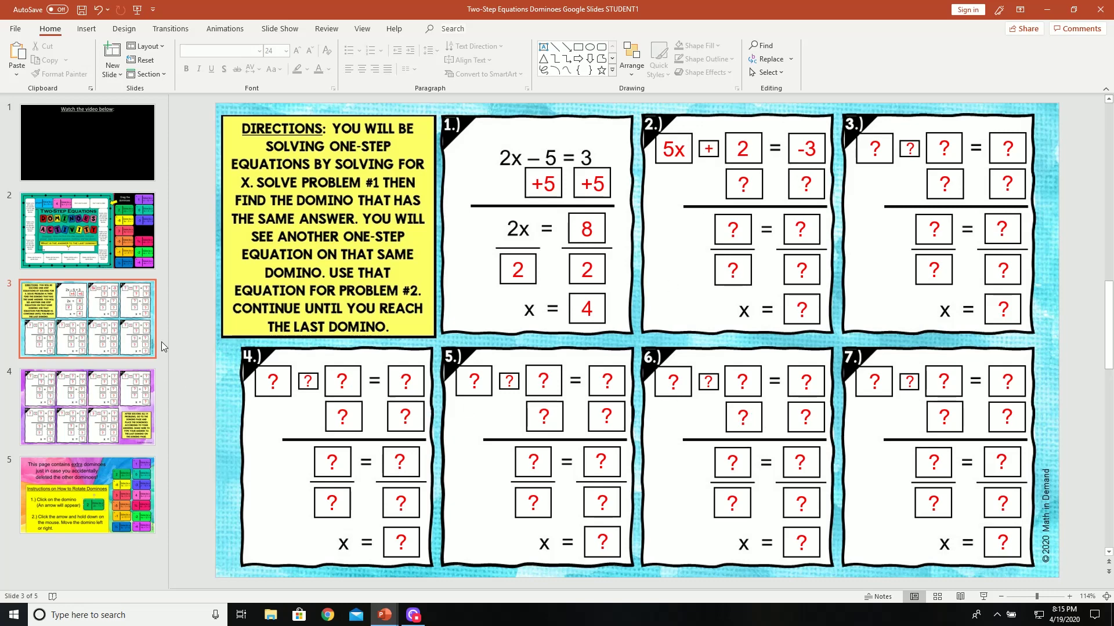
View the problems 8–14 slide, then return to the dominoes board, leaving the final answer box unchanged.
left_click(96, 417)
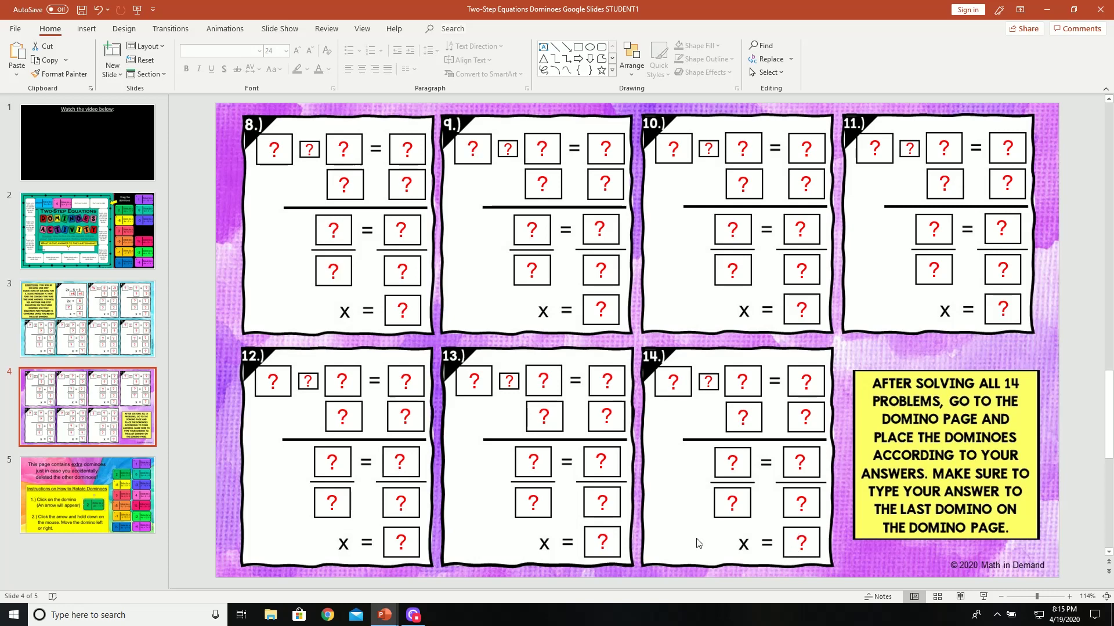
left_click(116, 245)
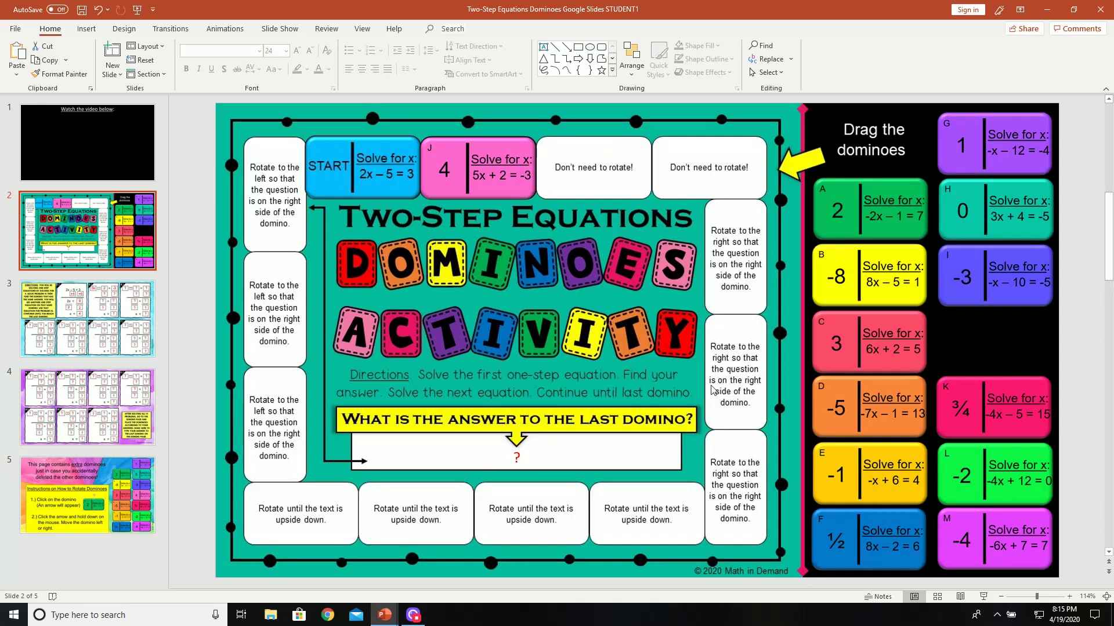
double_click(516, 457)
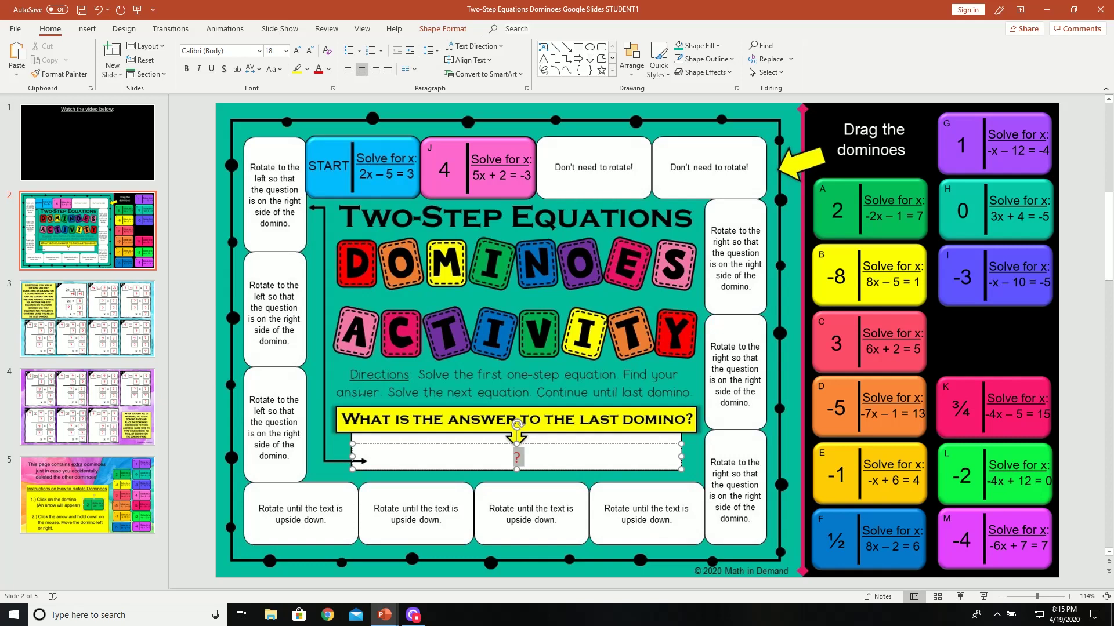
left_click(521, 459)
left_click(88, 371)
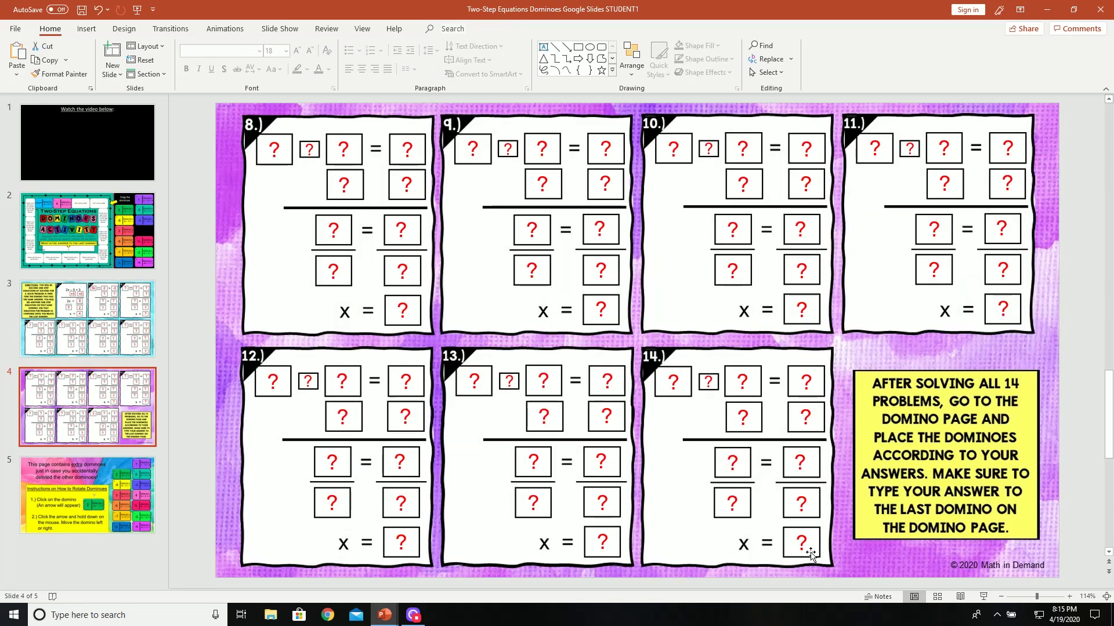
left_click(87, 230)
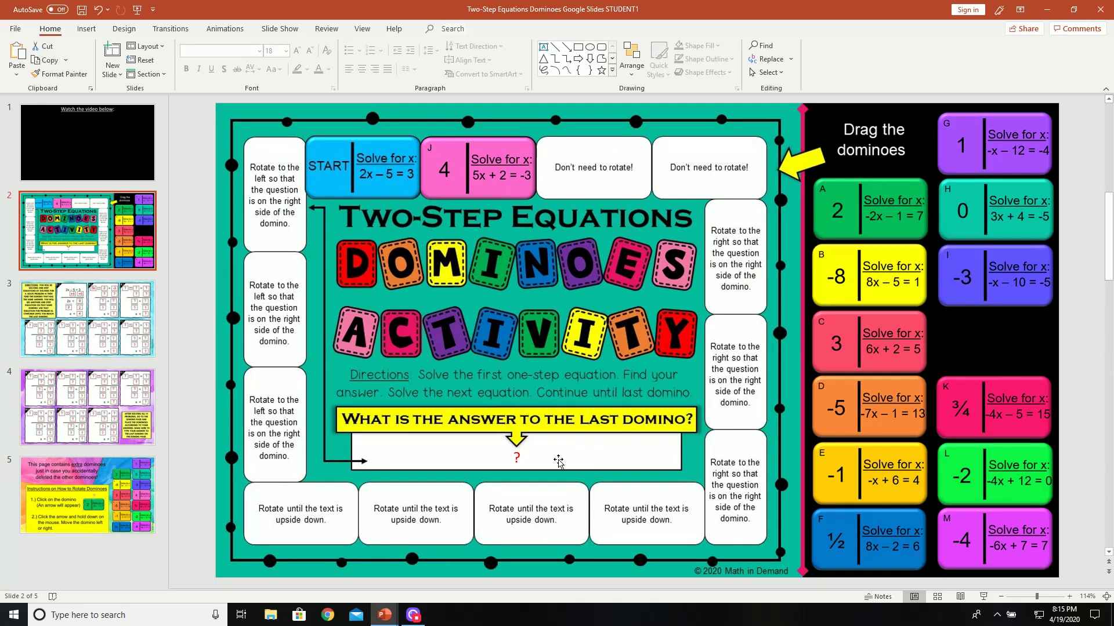
left_click(524, 461)
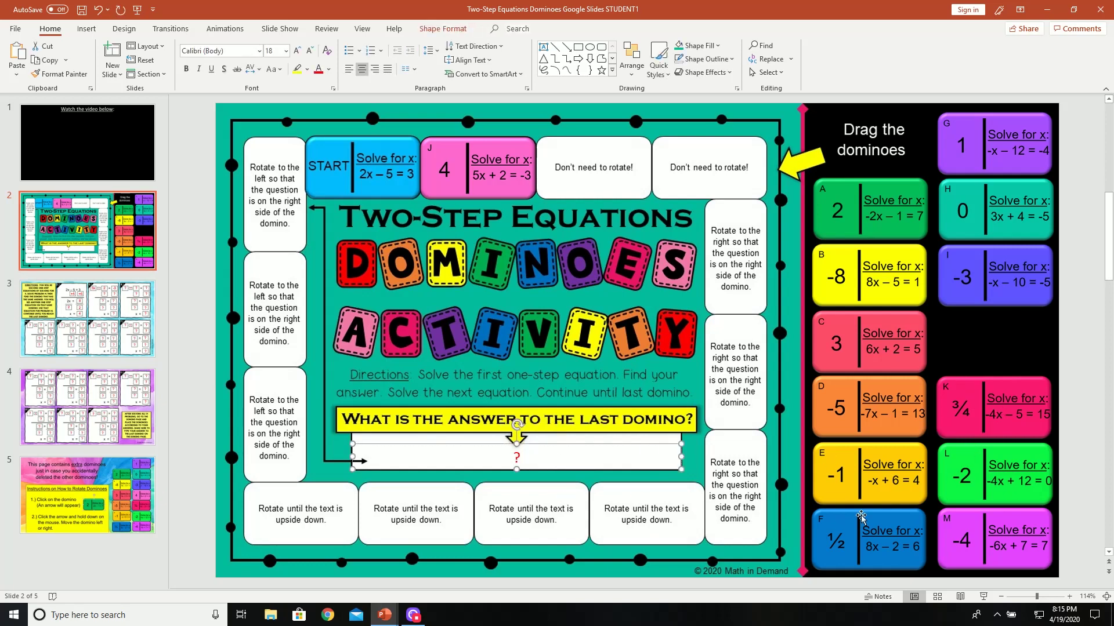
key("Escape")
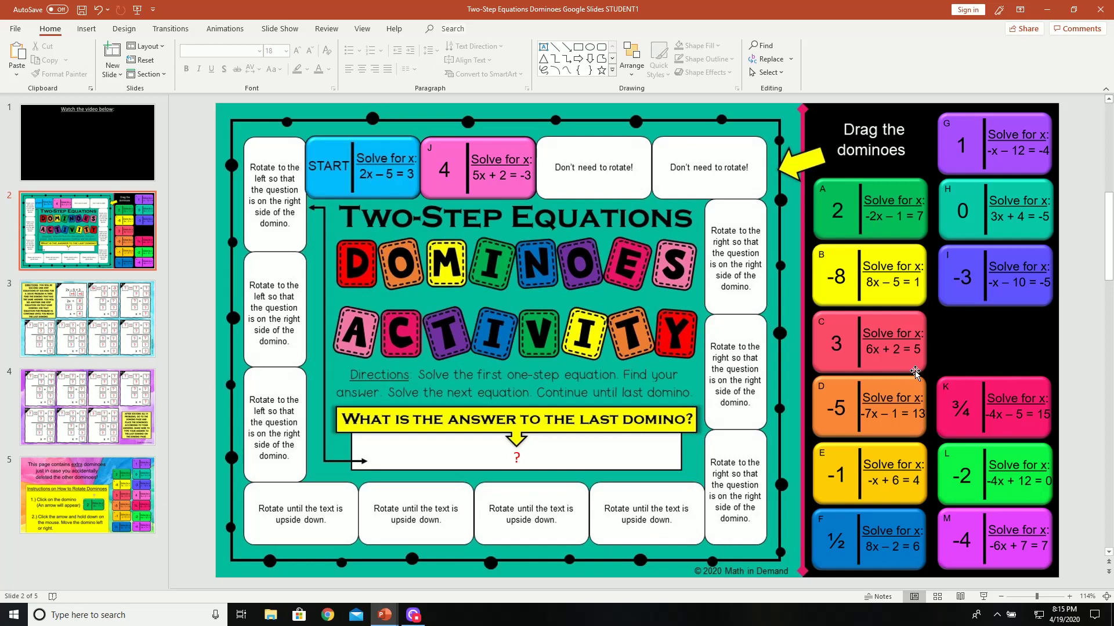